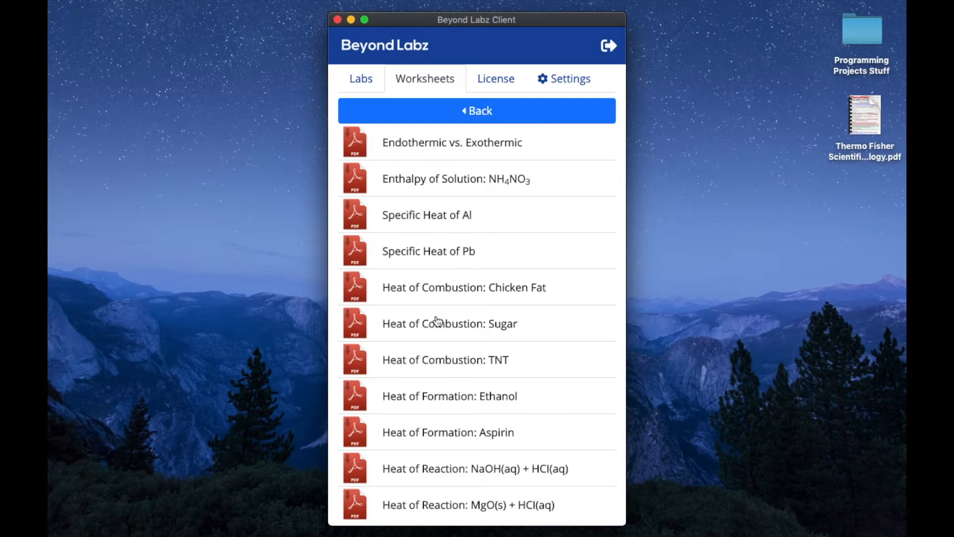
Open the Heat of Combustion: Sugar worksheet PDF, then return to the labs list in the Beyond Labz client.
click(437, 320)
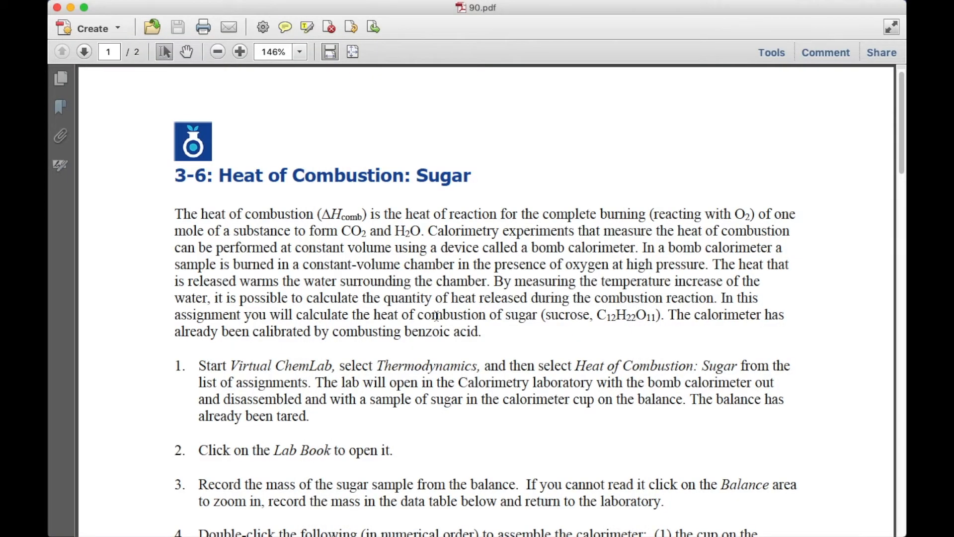
key(ctrl+Up)
click(258, 329)
click(359, 81)
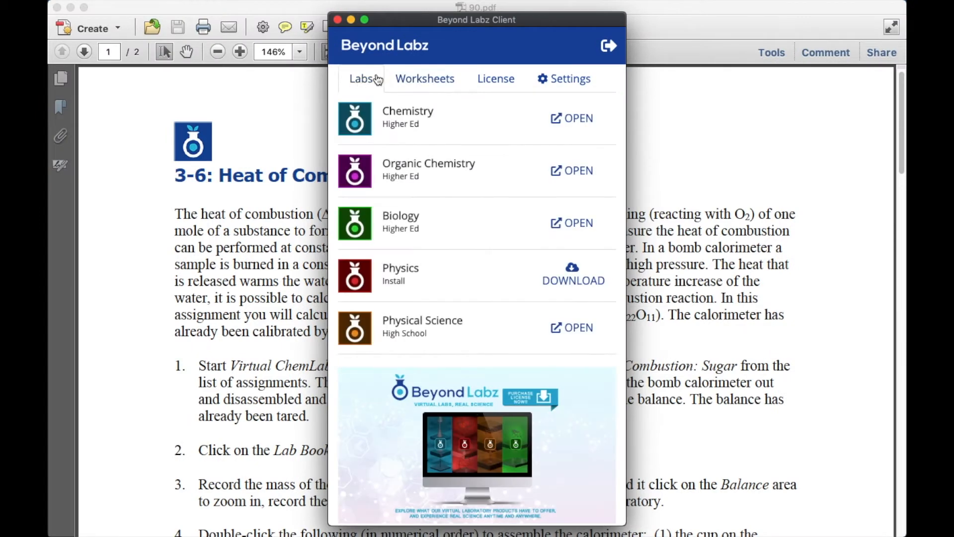
Launch the Chemistry lab and open the Thermodynamics preset Heat of Combustion: Sugar.
click(579, 119)
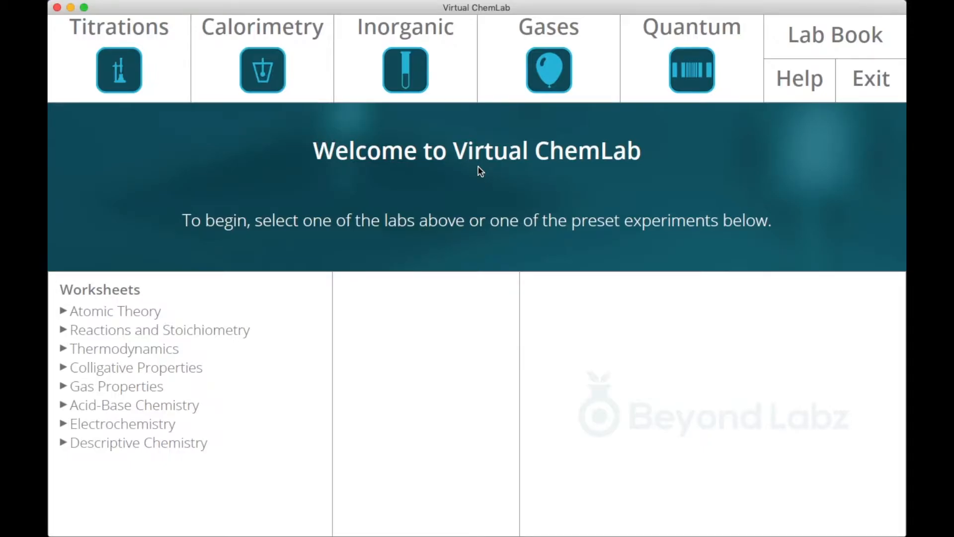
click(132, 348)
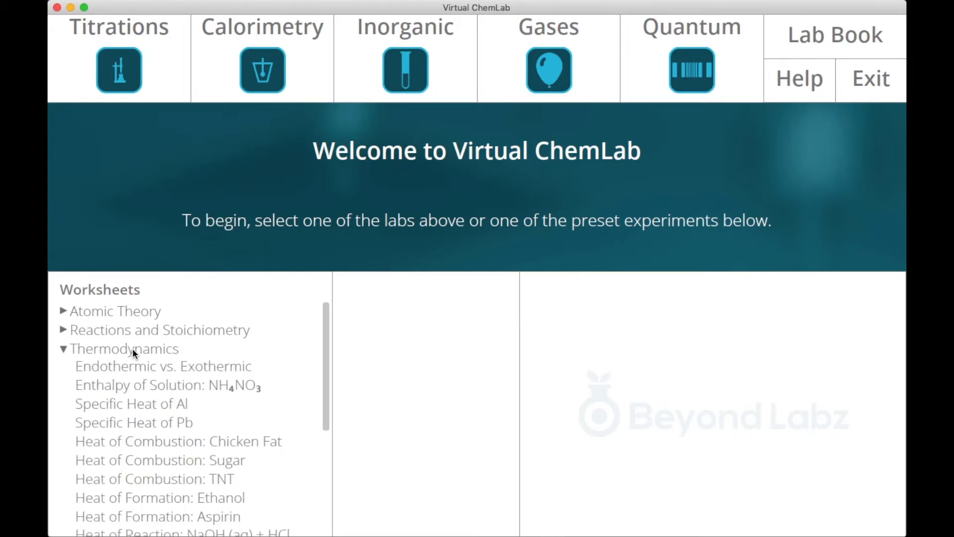
click(141, 460)
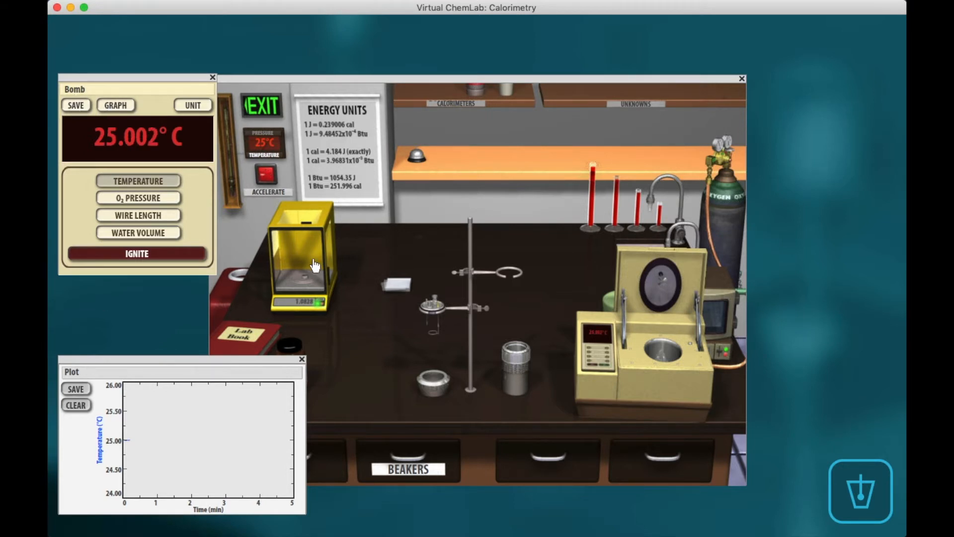
Zoom in on the balance to read the sugar sample's mass, then zoom back out to the lab bench.
click(303, 297)
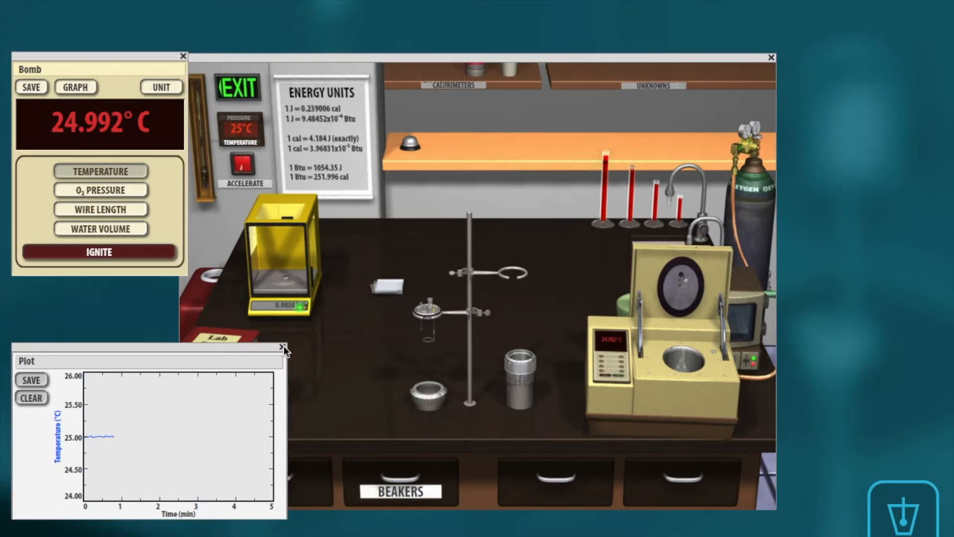
click(282, 346)
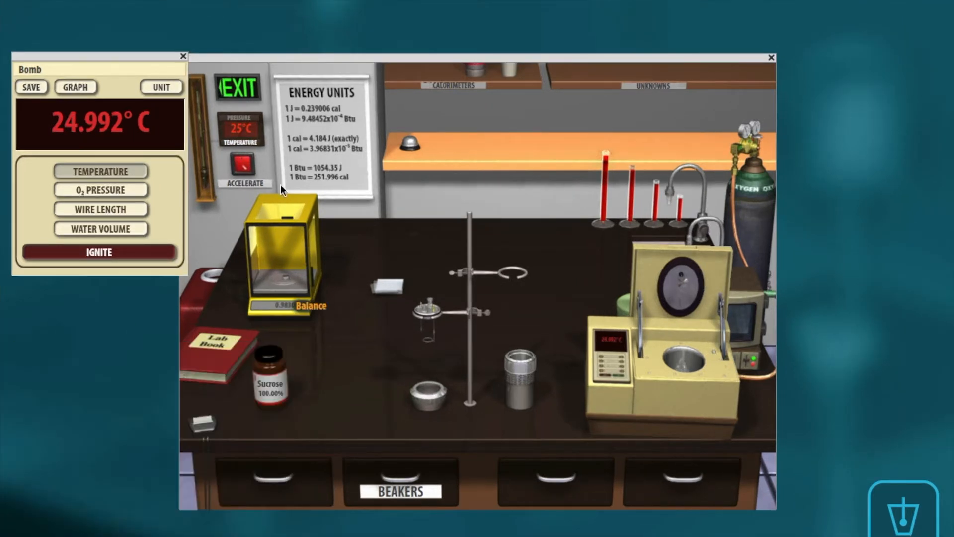
click(183, 56)
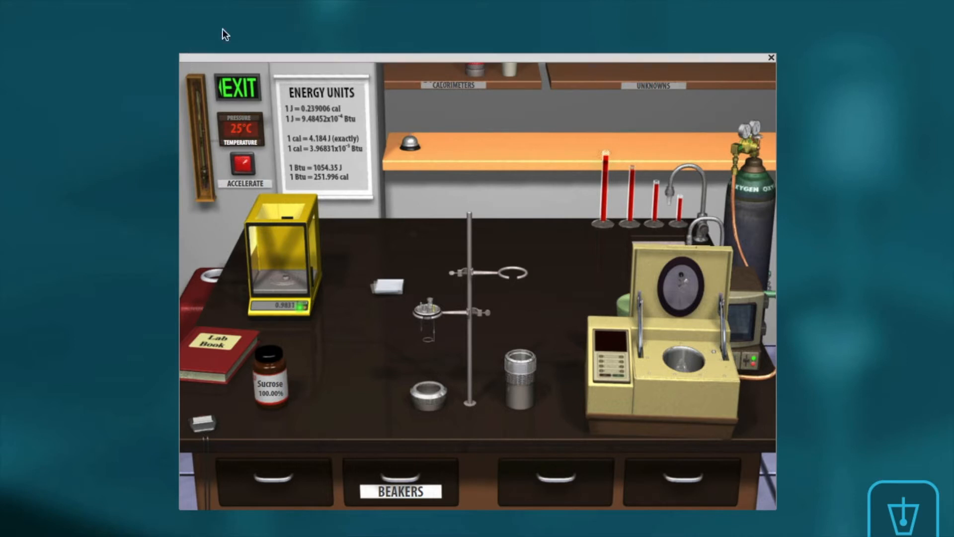
click(615, 344)
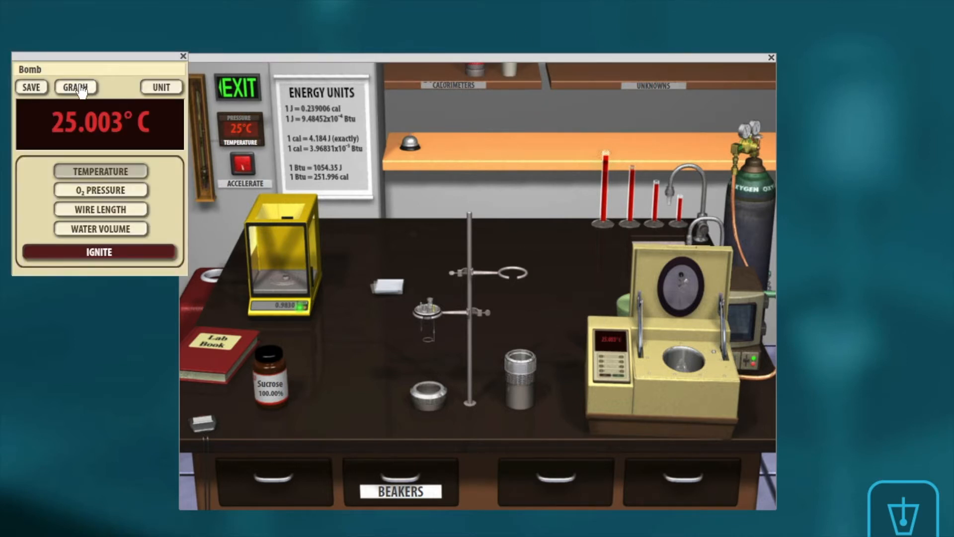
click(81, 89)
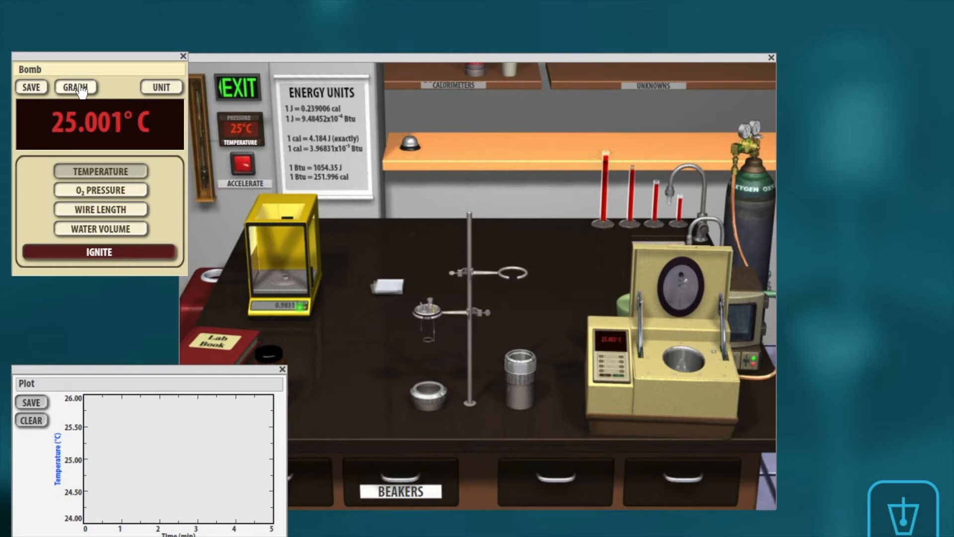
click(80, 89)
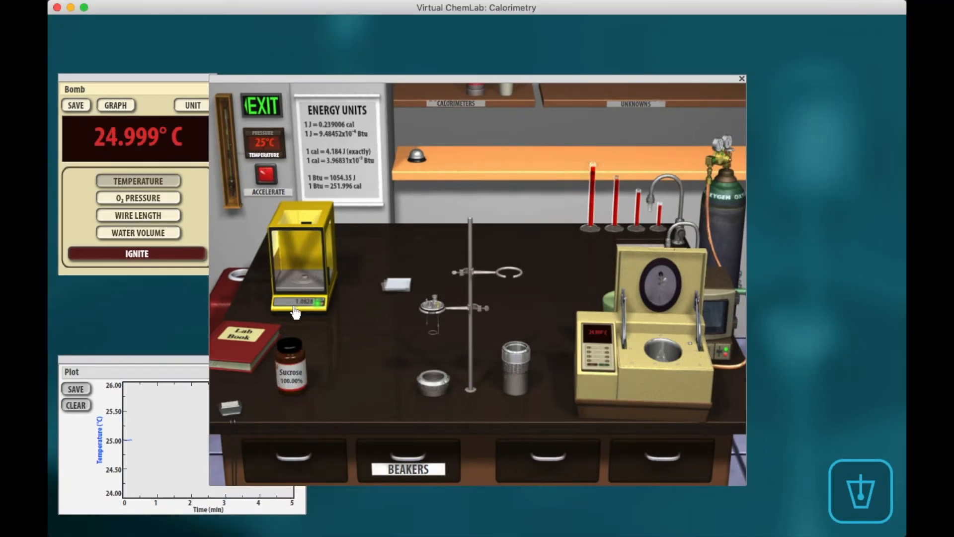
click(295, 312)
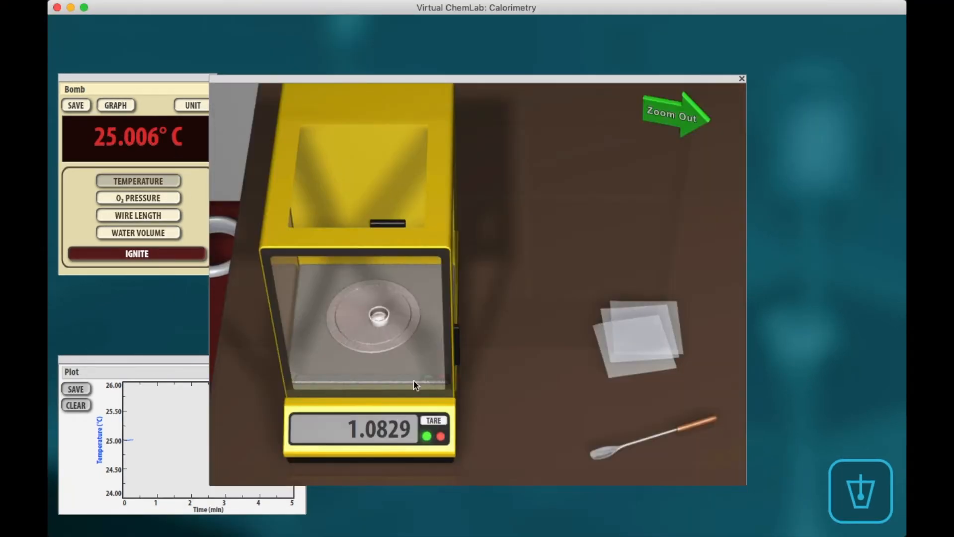
click(675, 126)
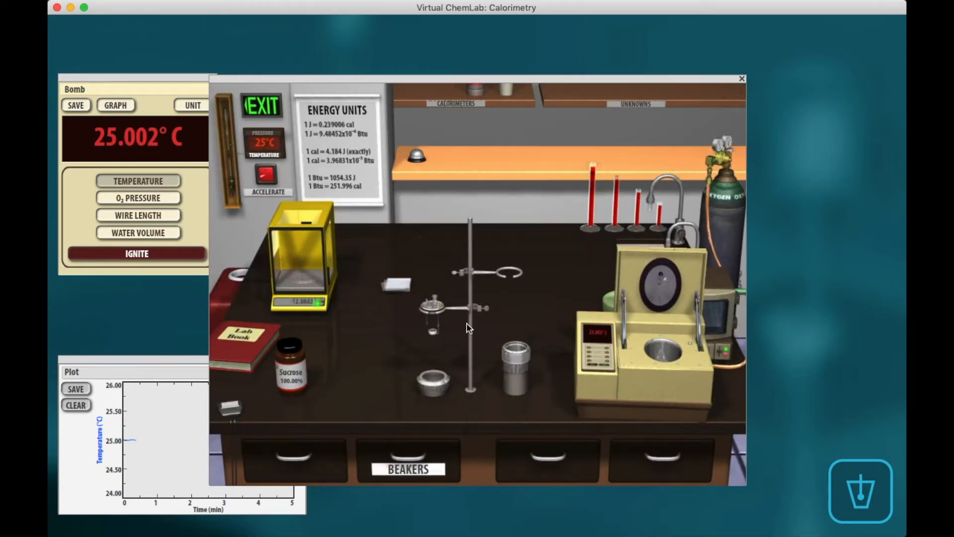
Assemble the bomb with the sugar sample, place it in the calorimeter and close the lid.
click(434, 304)
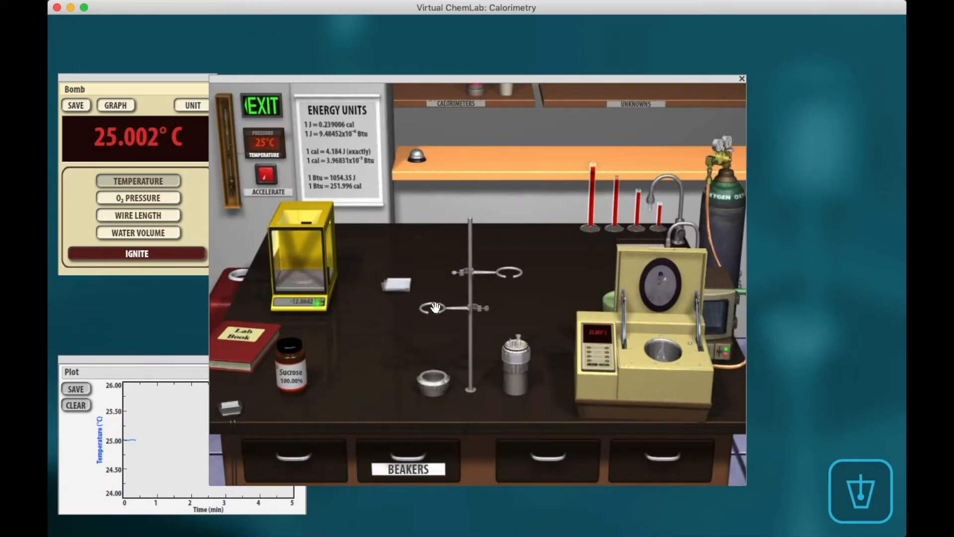
double_click(430, 388)
double_click(514, 377)
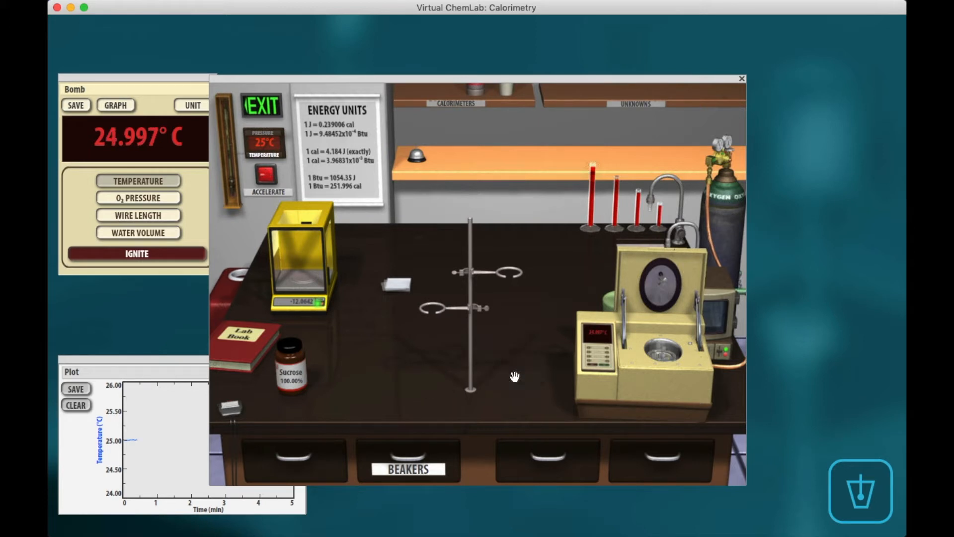
click(676, 338)
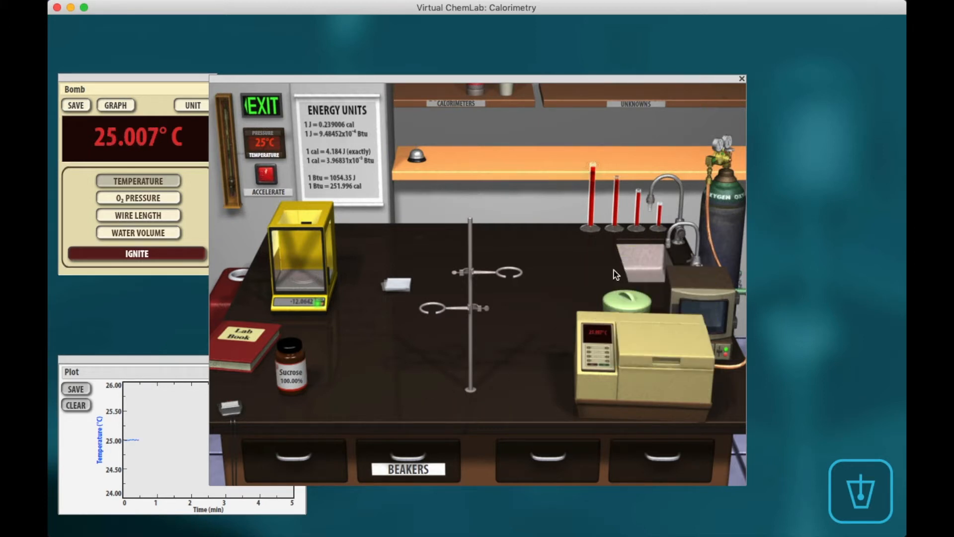
Record temperature data while igniting the sugar sample and accelerating the time.
click(158, 358)
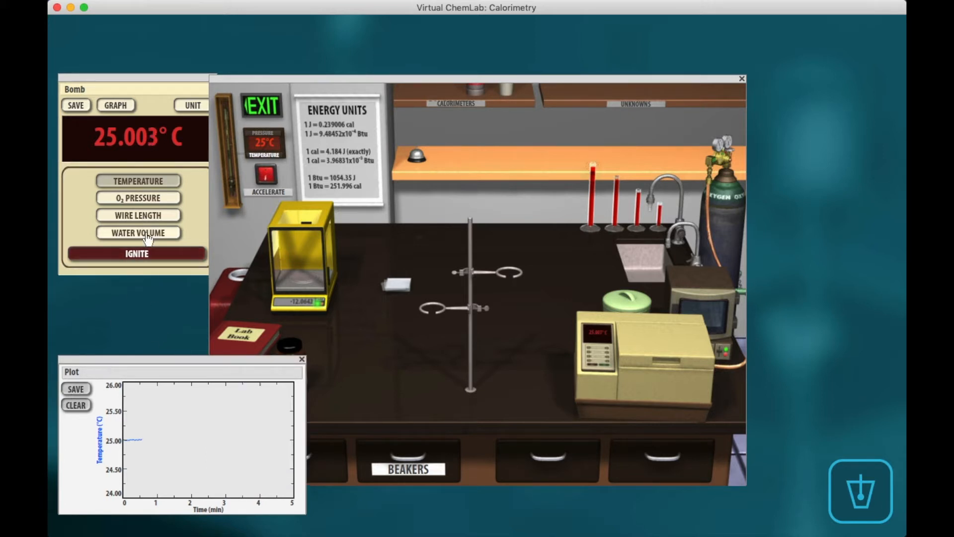
click(76, 105)
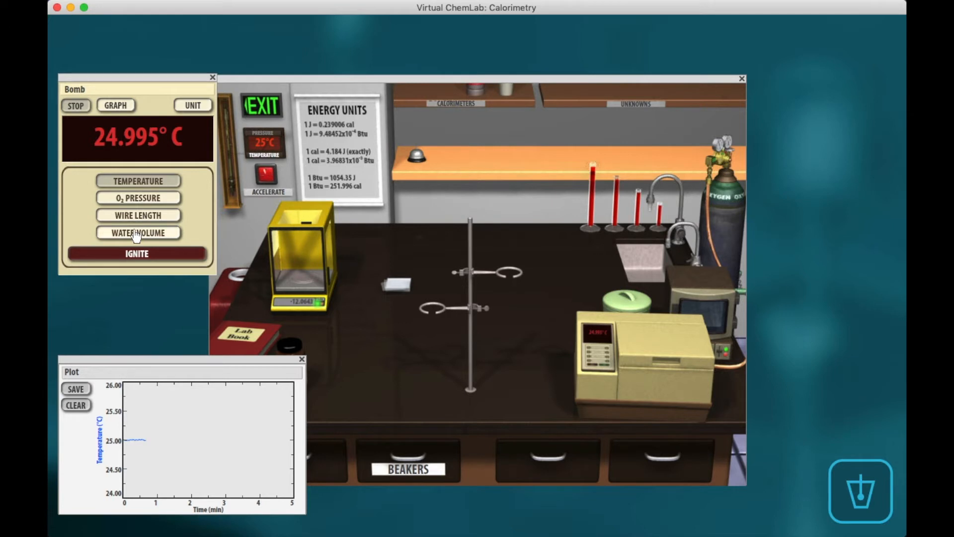
click(135, 257)
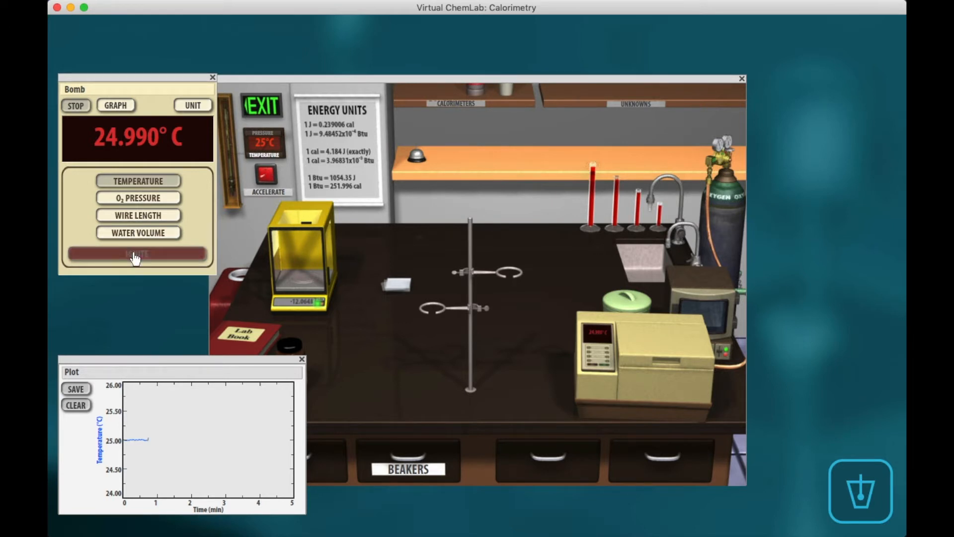
click(265, 179)
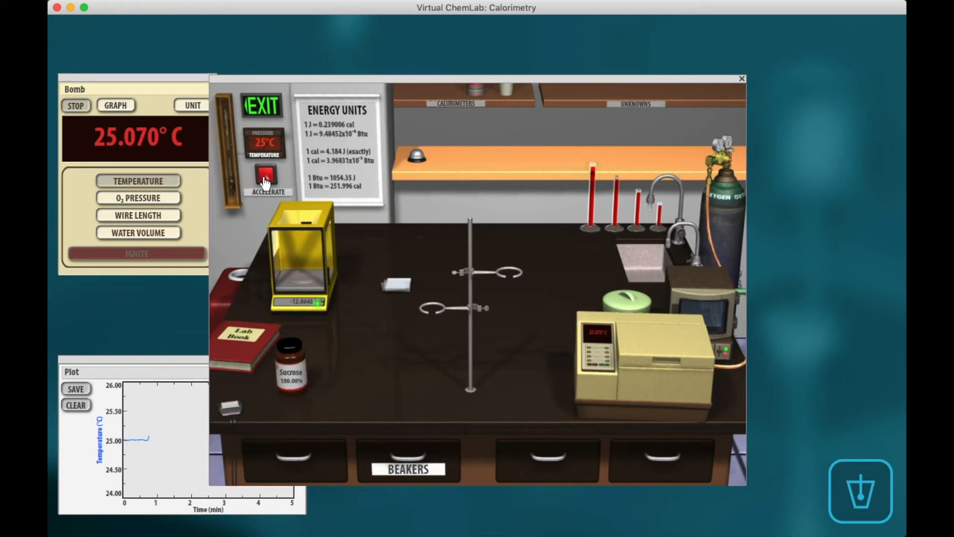
click(161, 363)
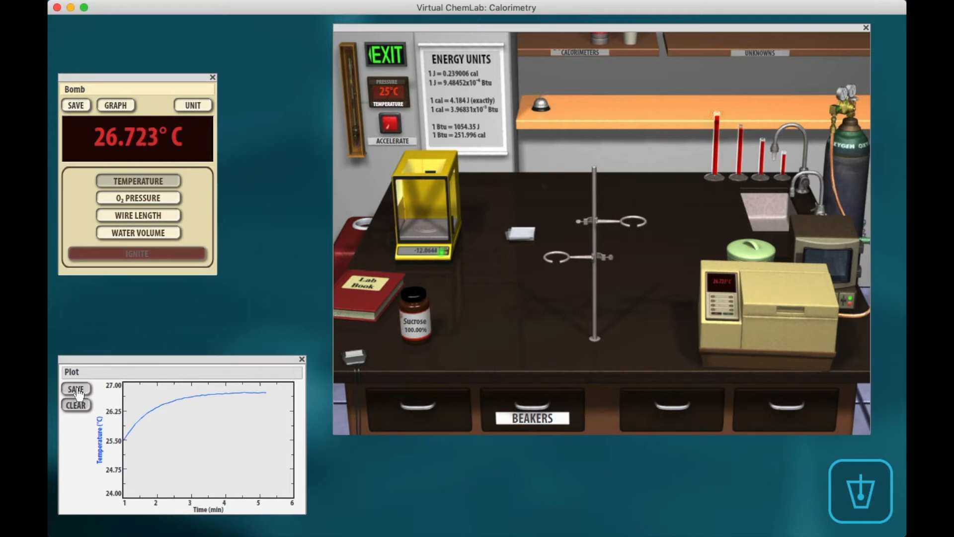
Open the lab book's Calorimetry Data table and copy the recorded time and temperature data.
drag(425, 28, 352, 36)
click(300, 298)
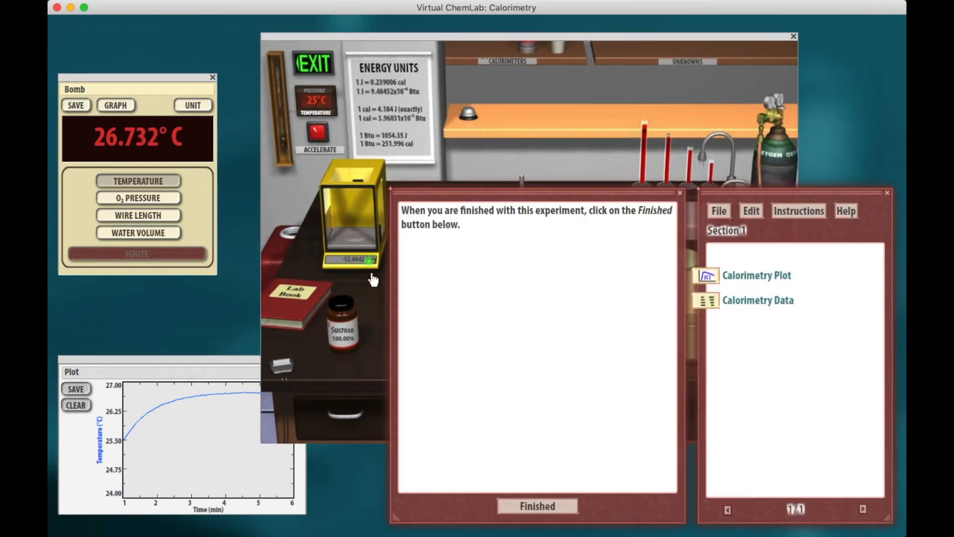
click(707, 279)
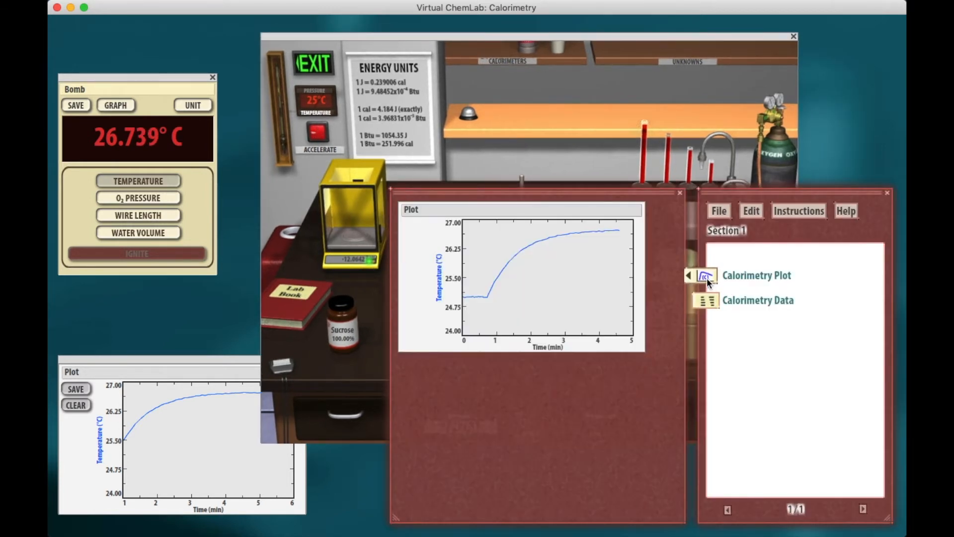
click(711, 300)
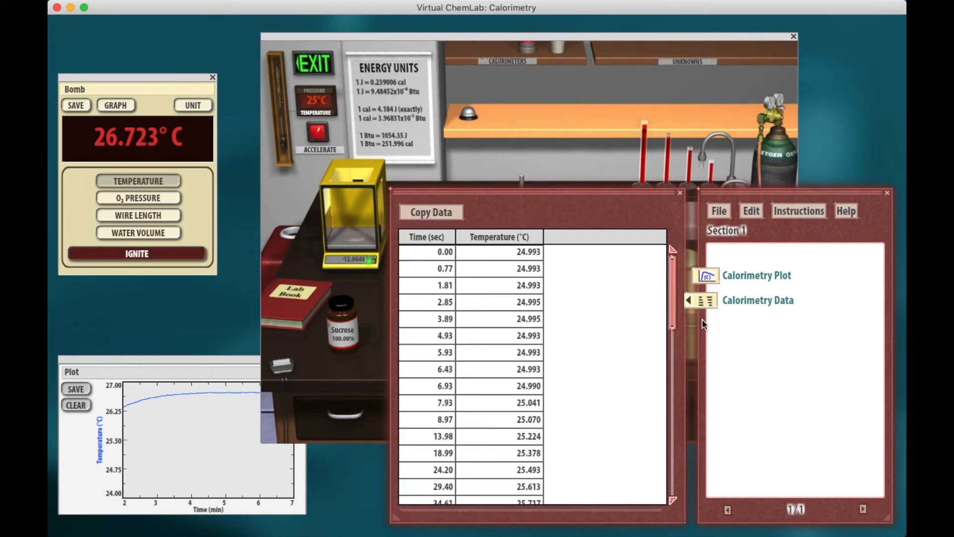
drag(671, 280, 676, 251)
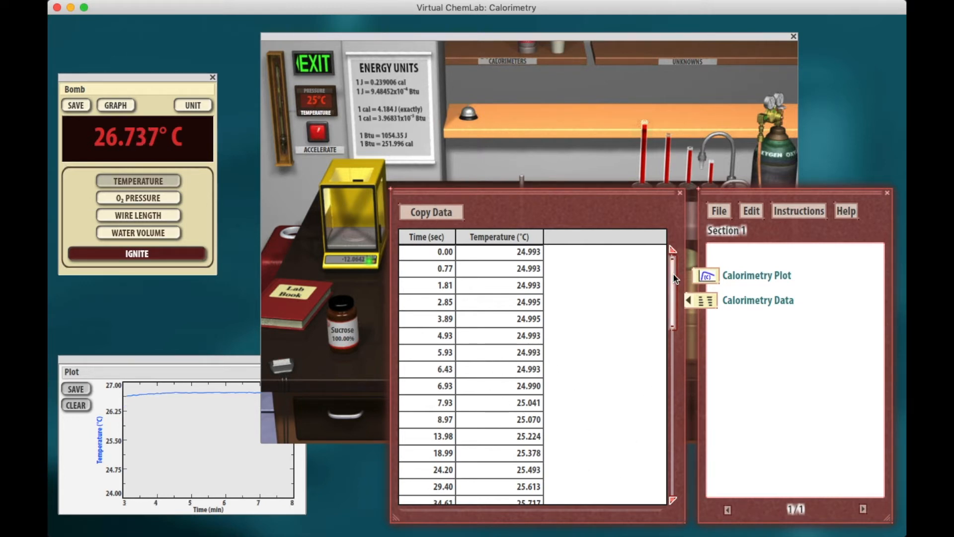
drag(673, 273, 685, 462)
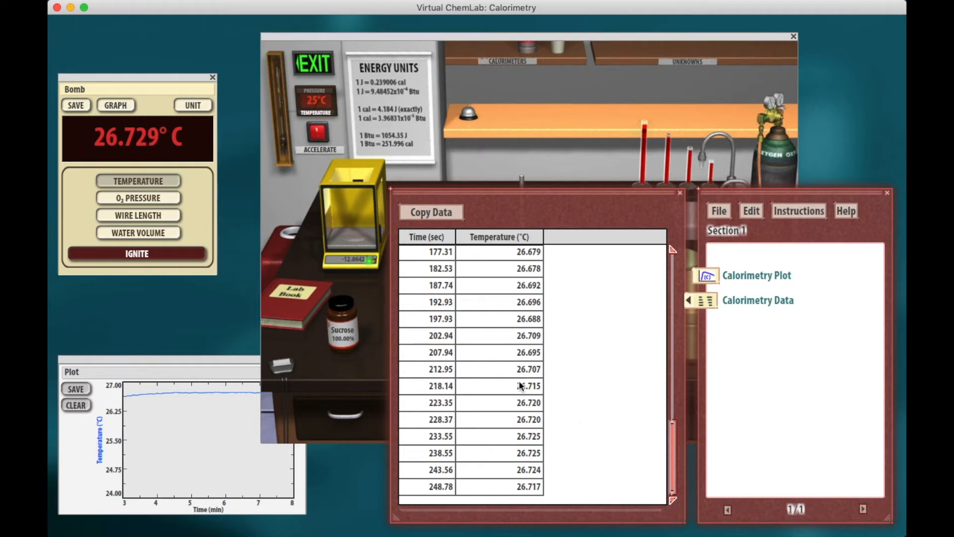
click(438, 213)
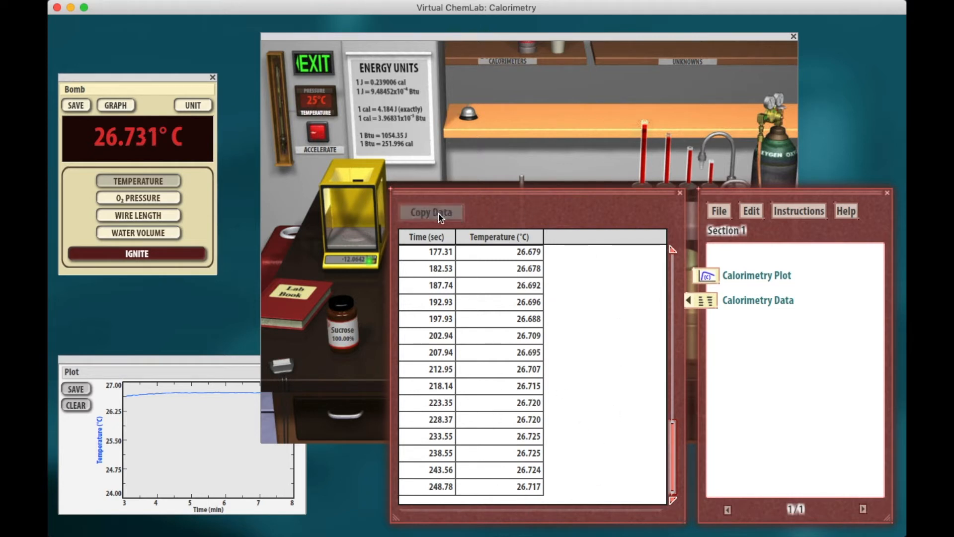
Switch to Excel, create a blank workbook and paste the copied data starting in A1.
click(66, 324)
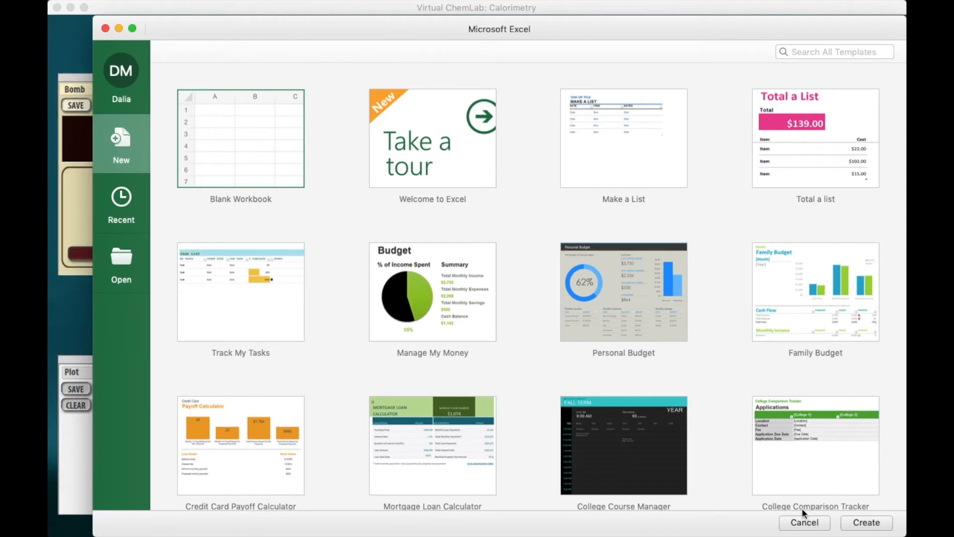
click(872, 526)
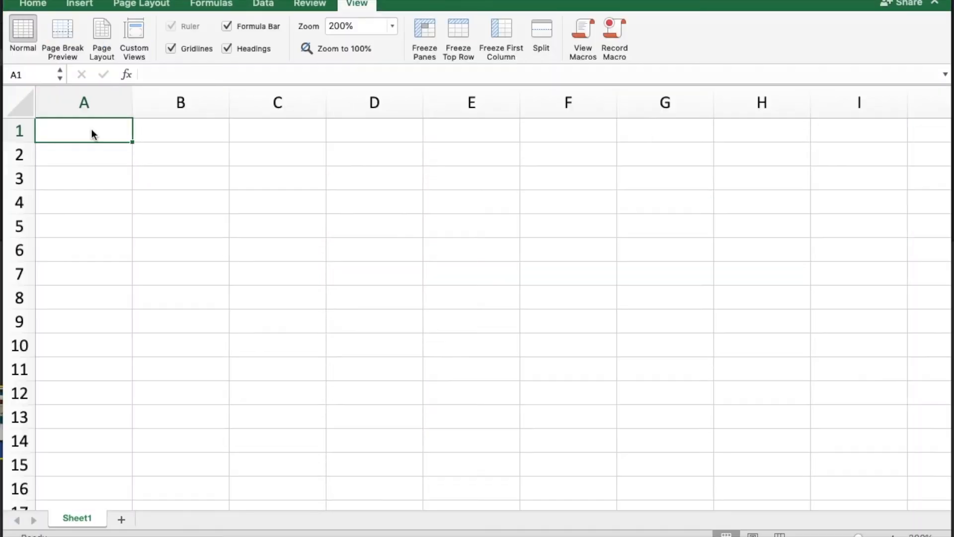
key(super+v)
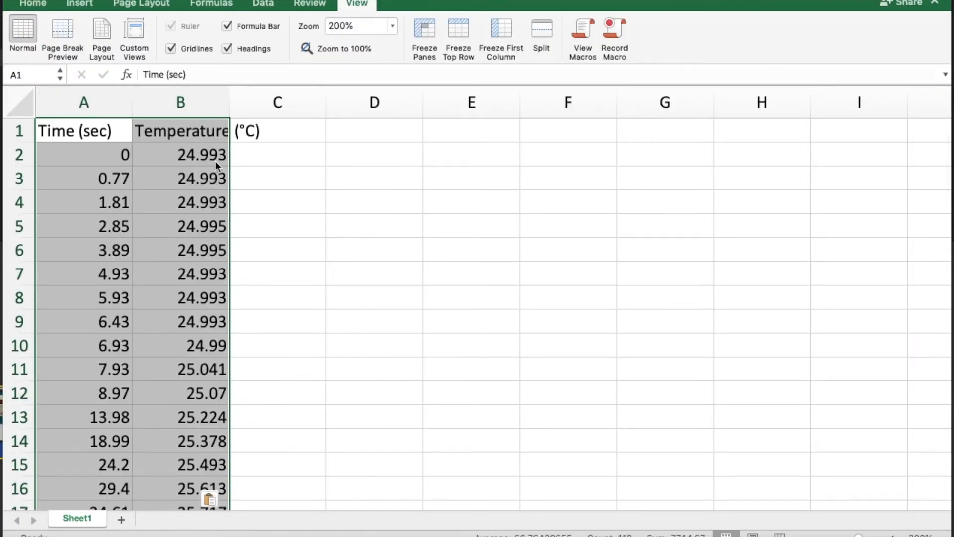
Insert a scatter chart of the time and temperature data and move it beside the table.
click(79, 3)
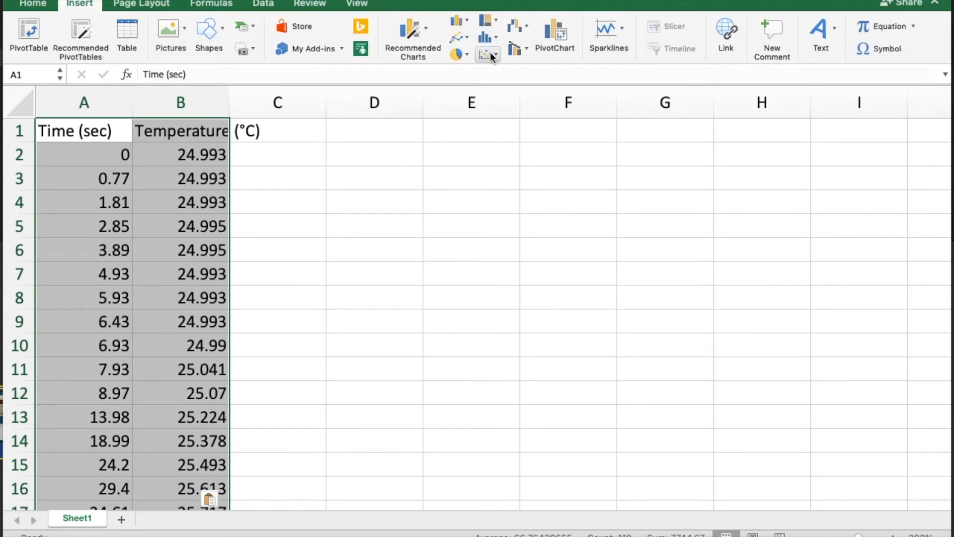
click(491, 53)
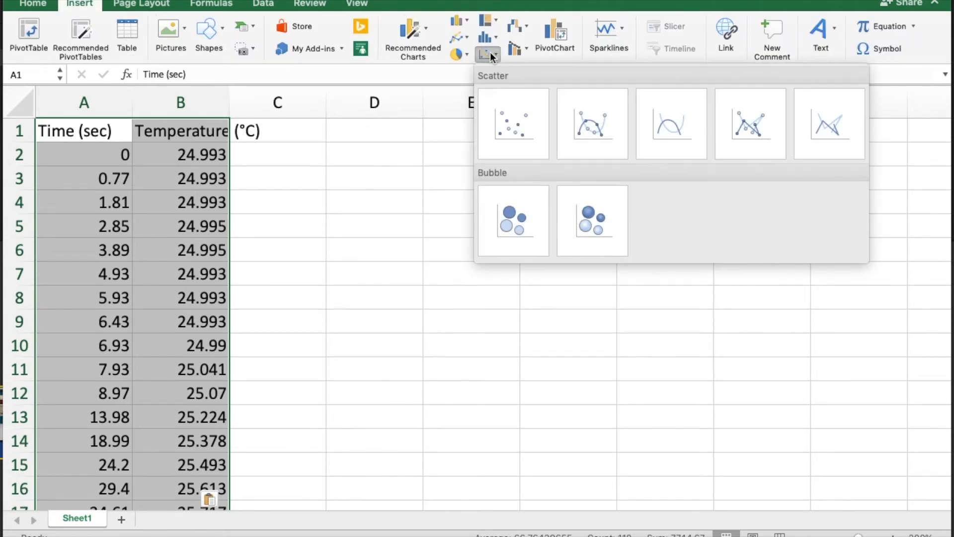
click(514, 118)
drag(326, 203, 390, 184)
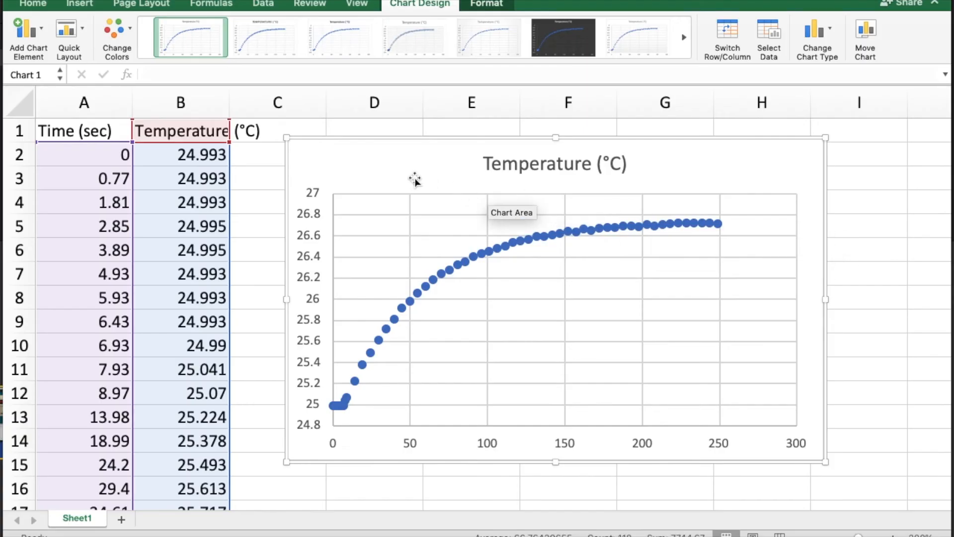
drag(413, 179, 492, 183)
click(284, 160)
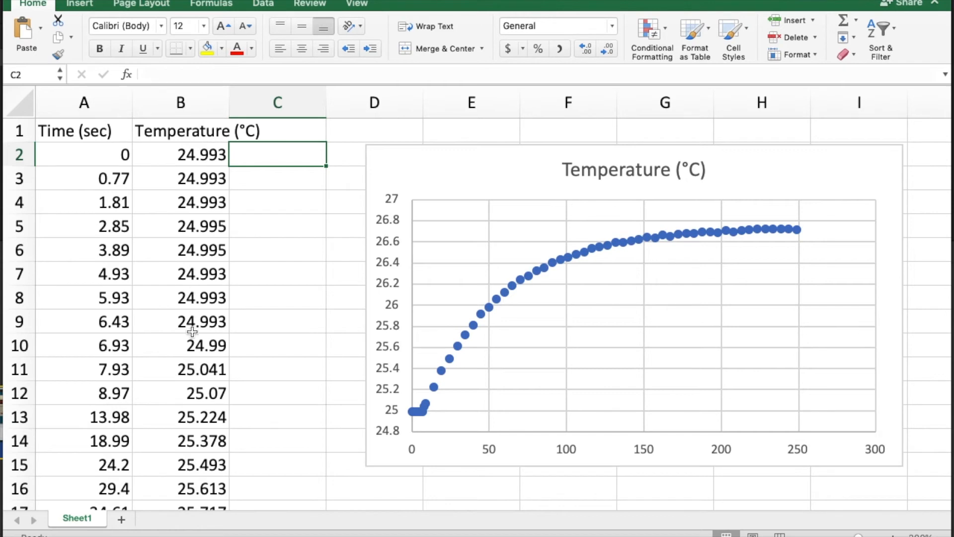
Calculate the average of the initial temperatures B2:B10 with an AVERAGE formula in C2.
drag(193, 343, 195, 150)
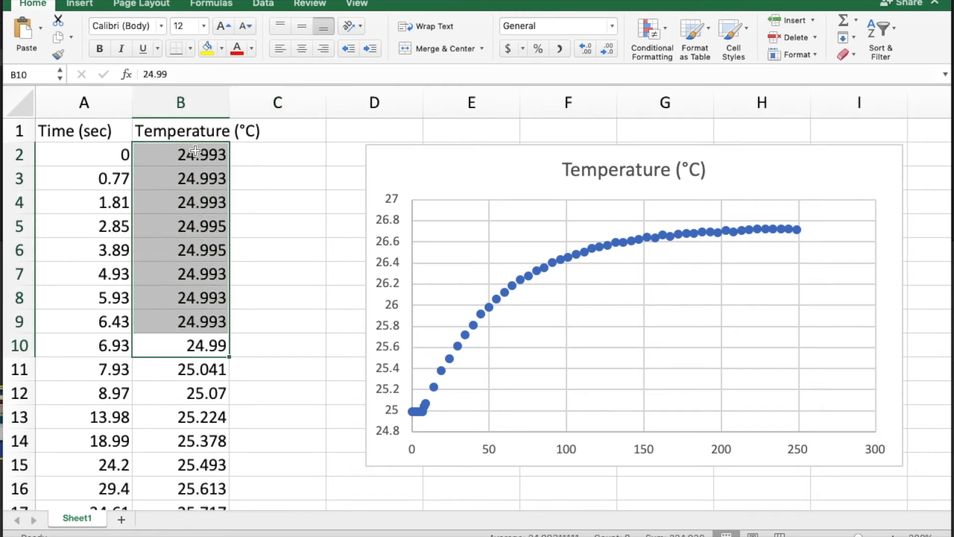
click(269, 153)
text(=)
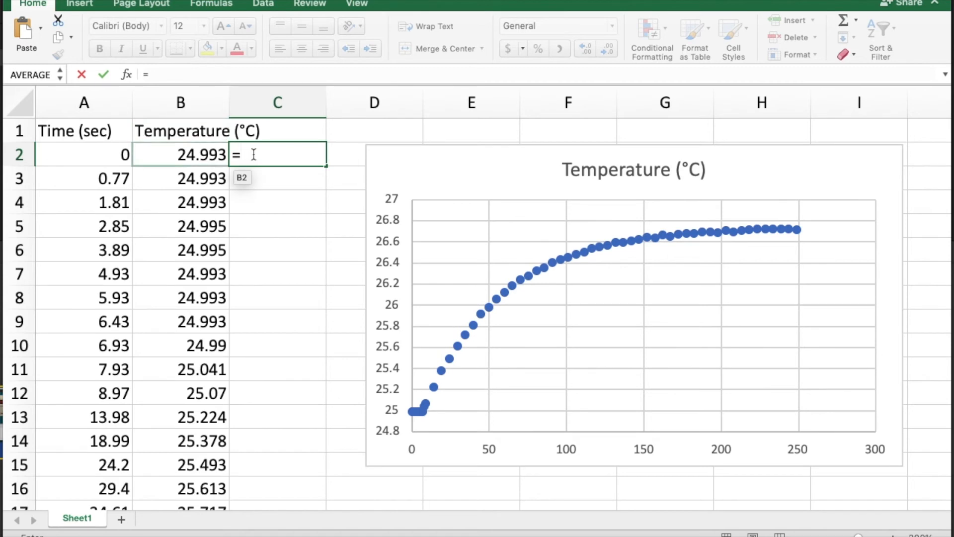
text(avera)
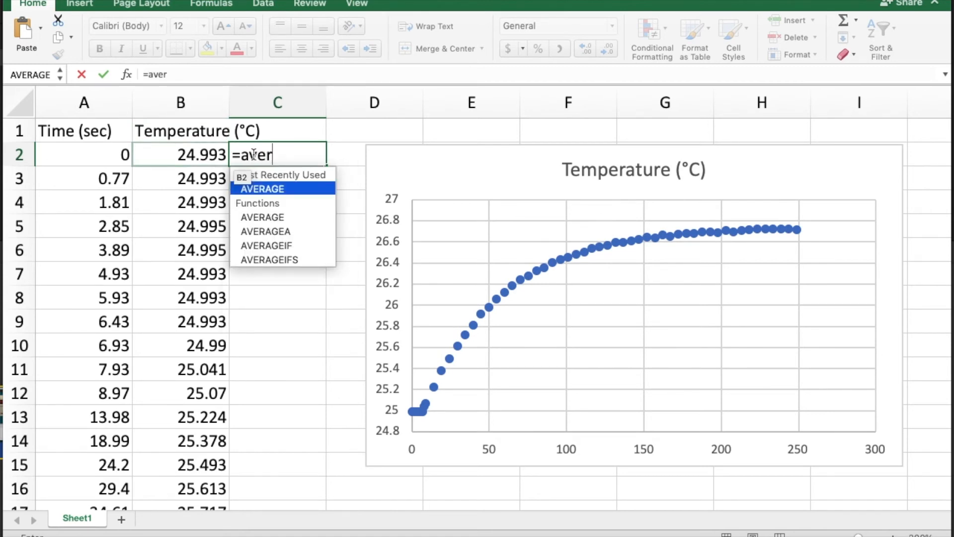
double_click(267, 188)
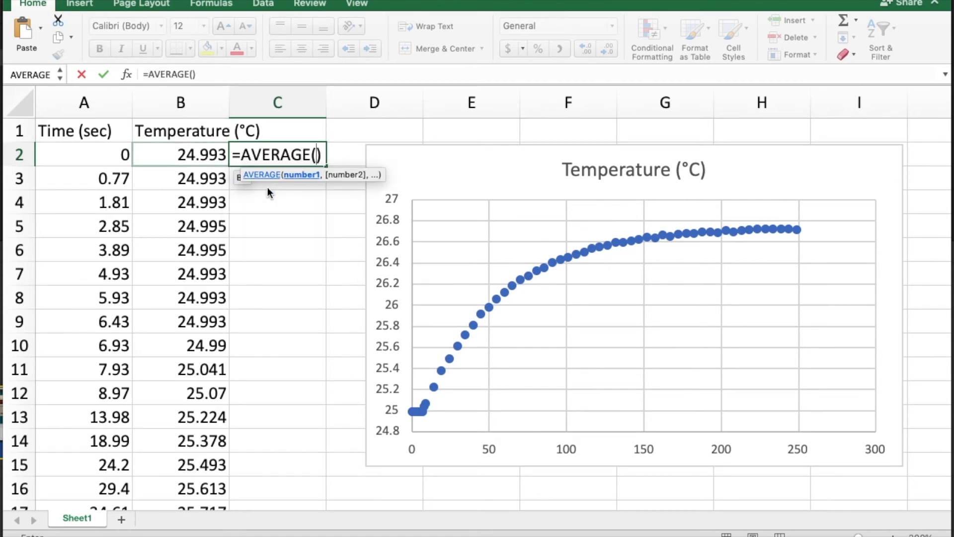
click(190, 159)
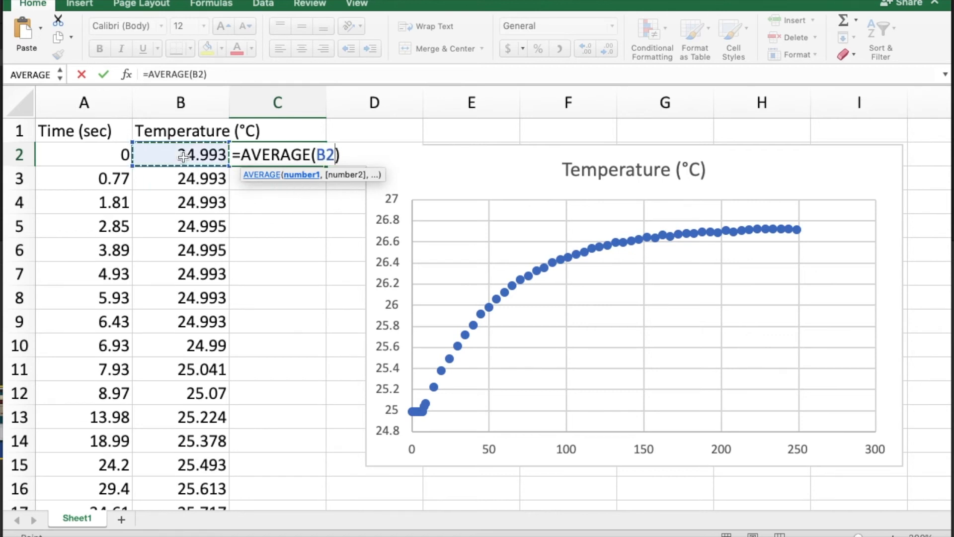
shift+click(192, 339)
key(Return)
Calculate the average of the final temperatures B53:B59 with an AVERAGE formula in C50.
scroll(205, 417, down, 15)
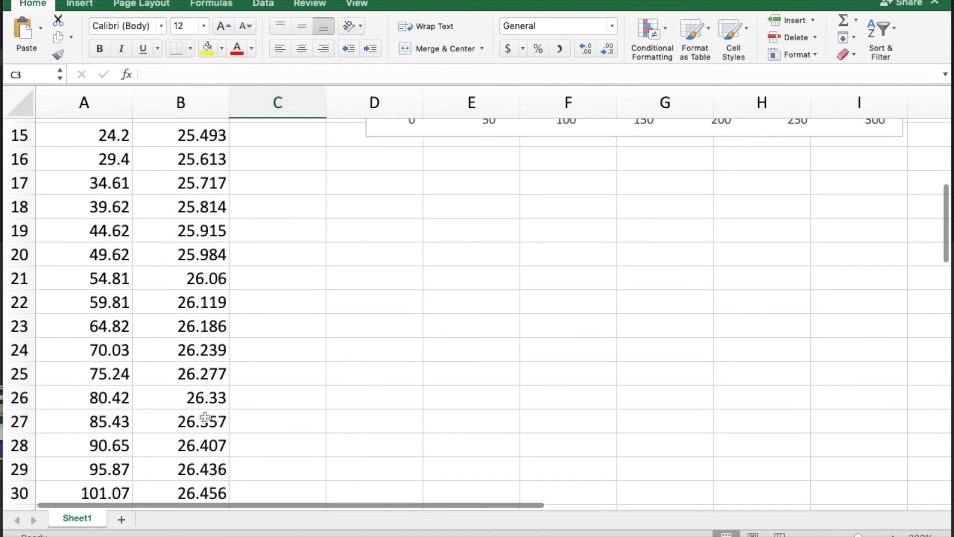
scroll(205, 417, up, 4)
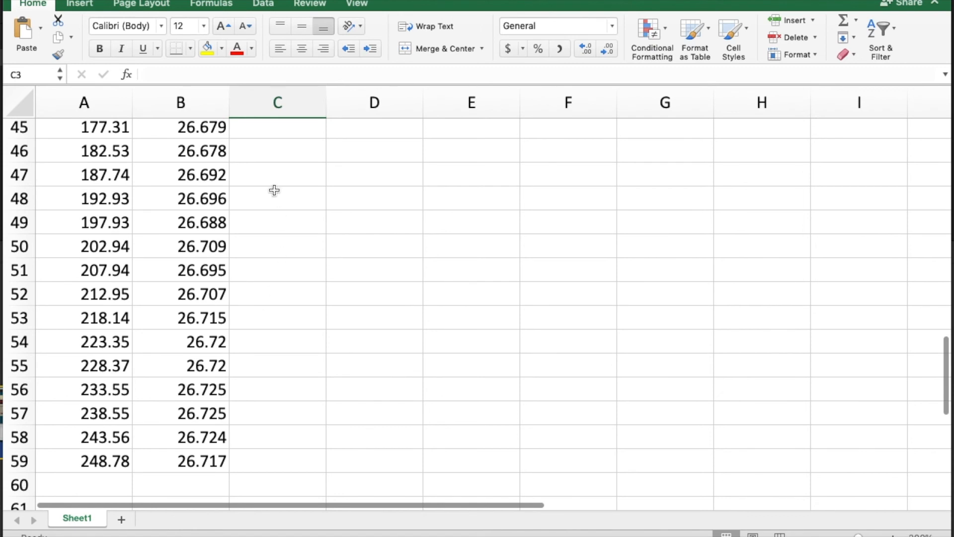
scroll(197, 141, up, 3)
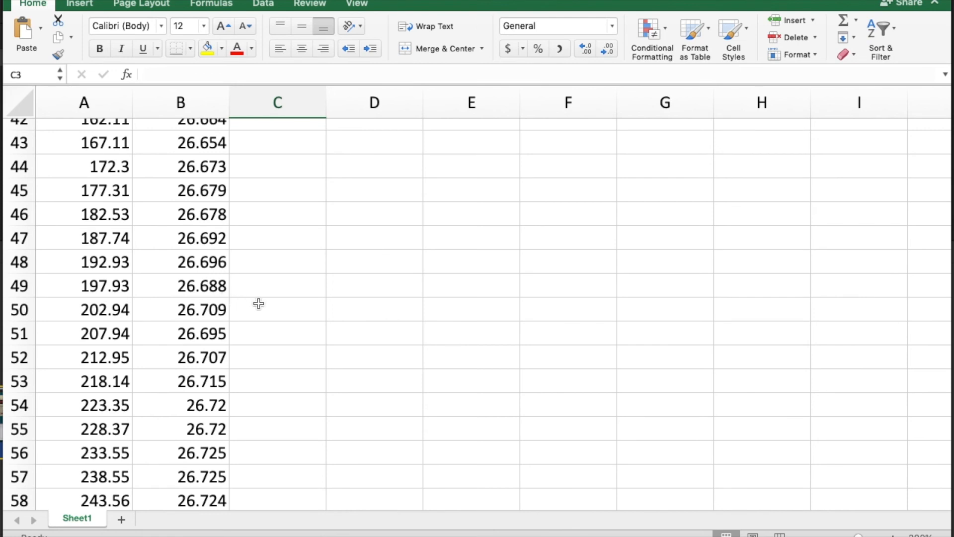
scroll(258, 303, down, 3)
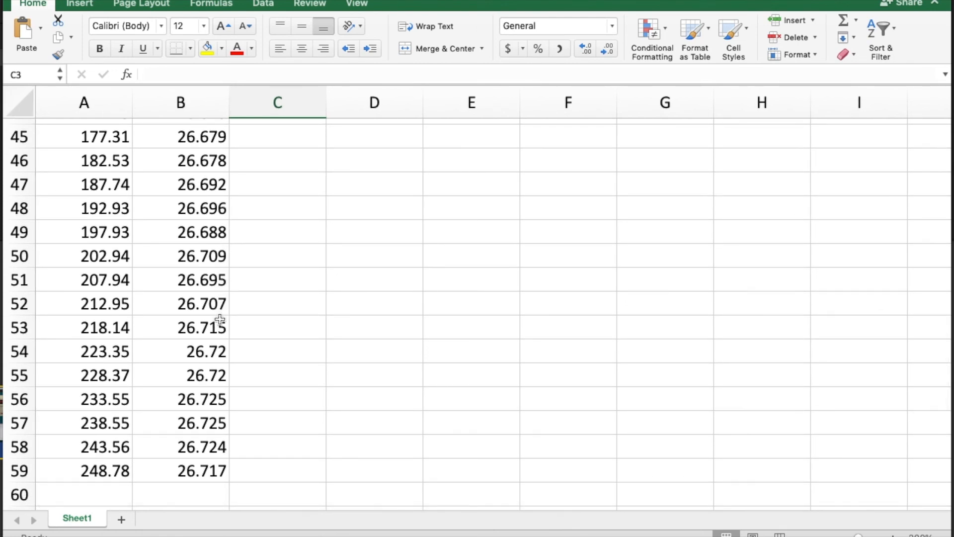
click(274, 257)
text(=ave)
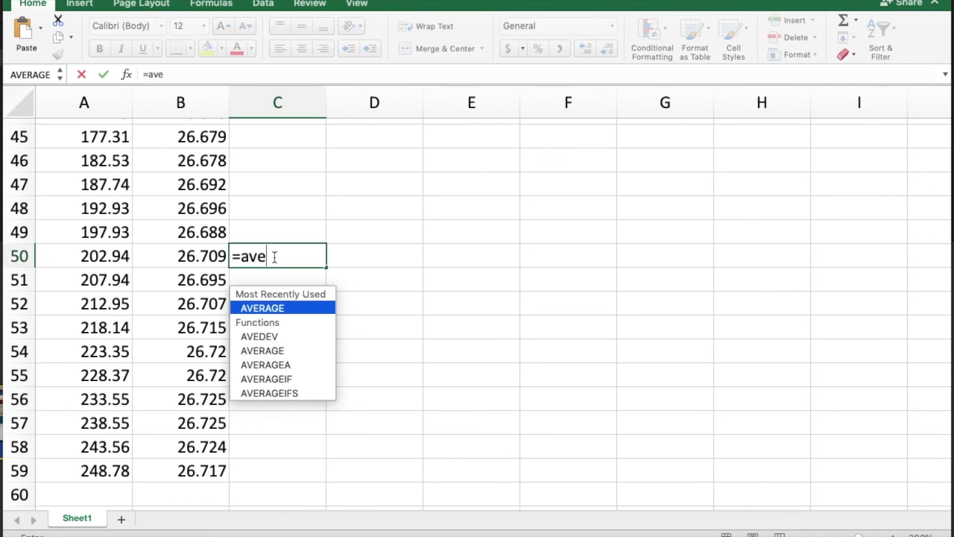
double_click(266, 307)
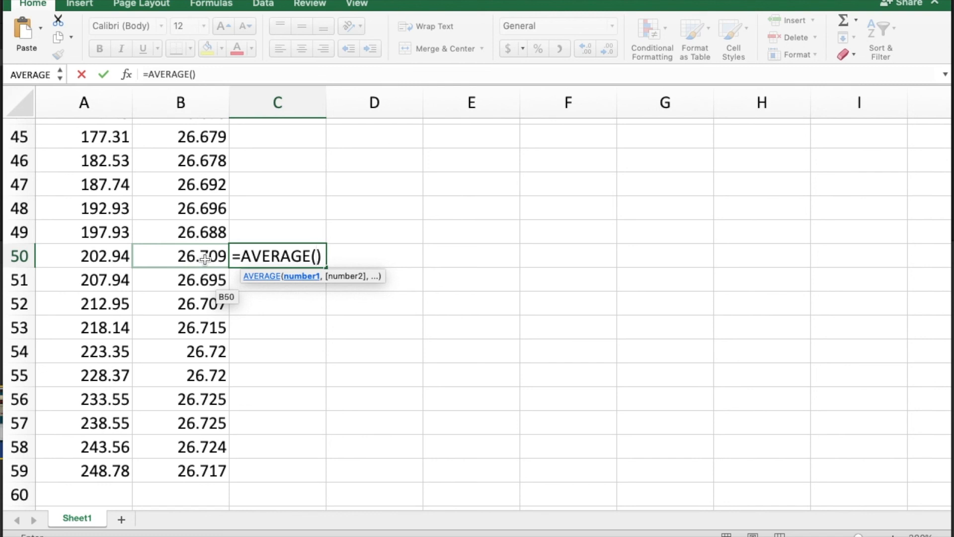
drag(201, 468, 199, 329)
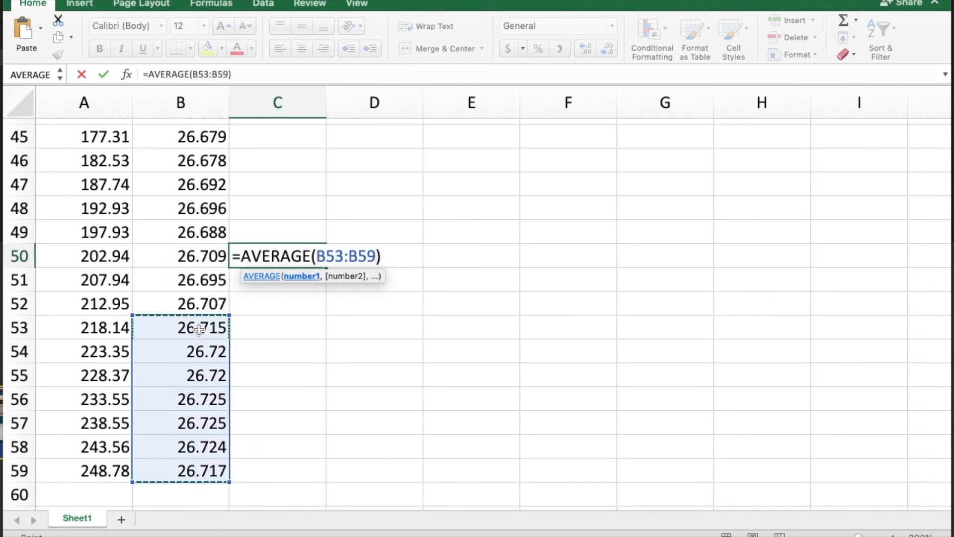
key(Return)
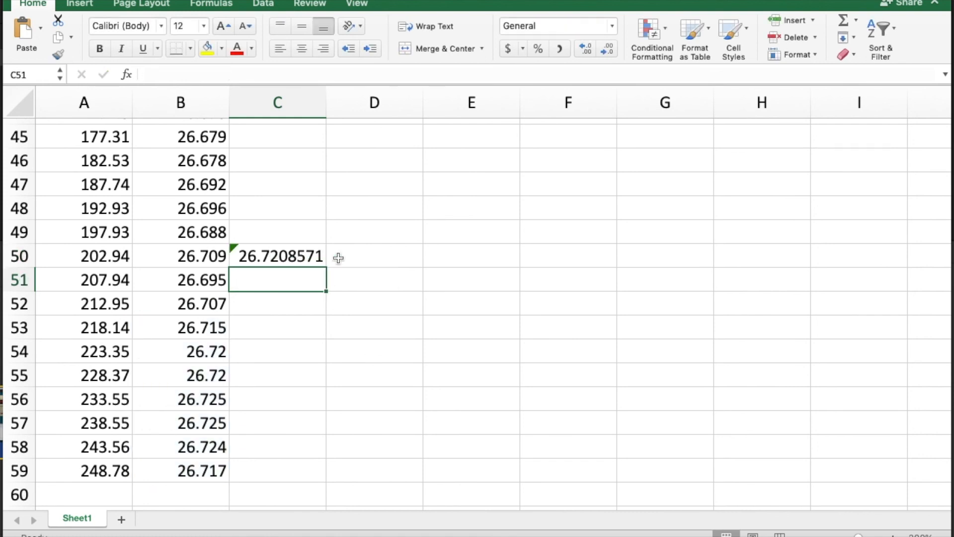
scroll(376, 221, up, 8)
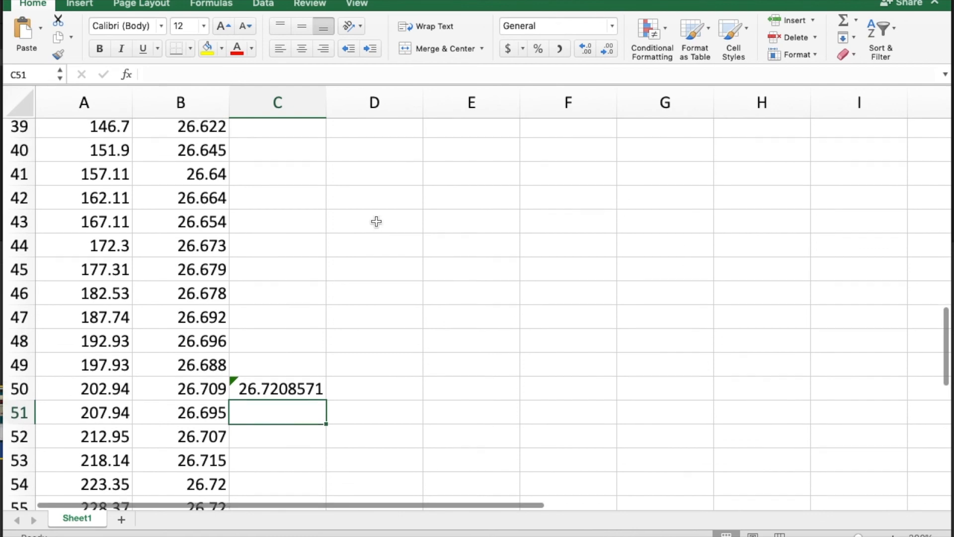
scroll(376, 221, up, 12)
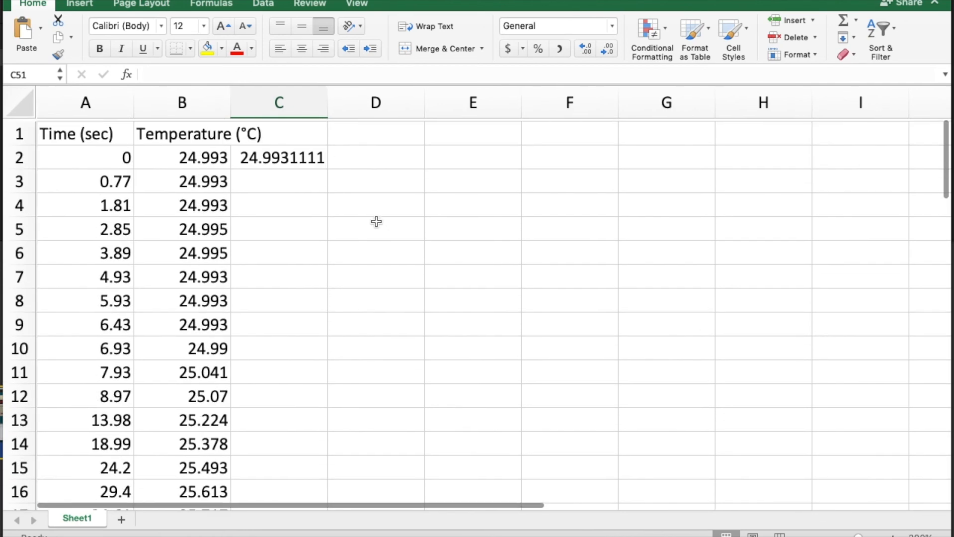